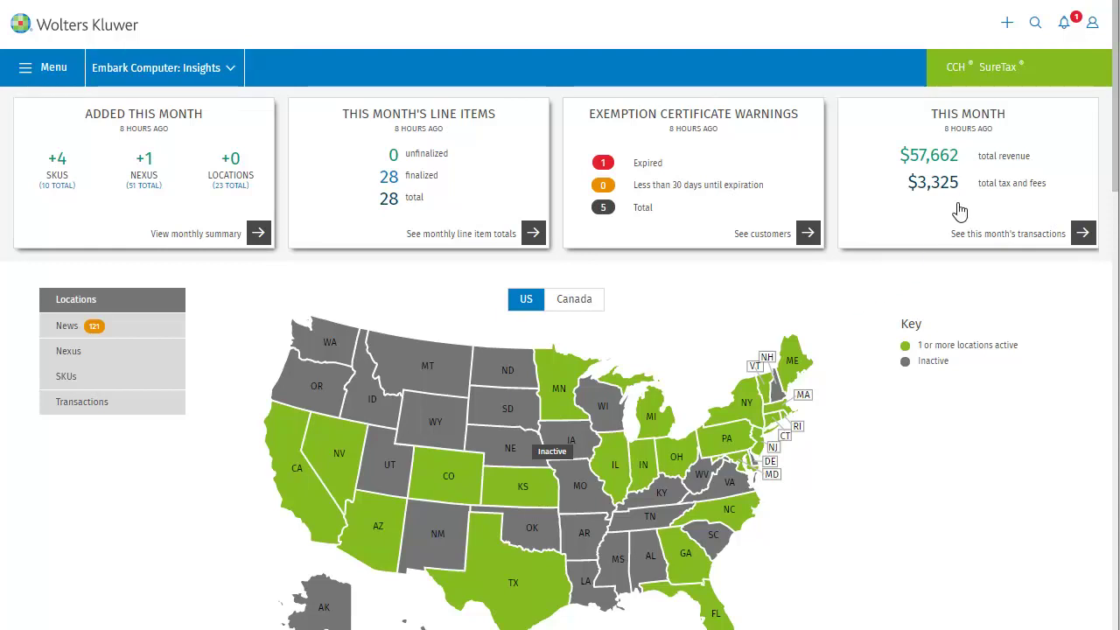
Step: Open the create-new menu listing Customer, Location, Nexus, SKU and Transaction/Quote
click(1008, 27)
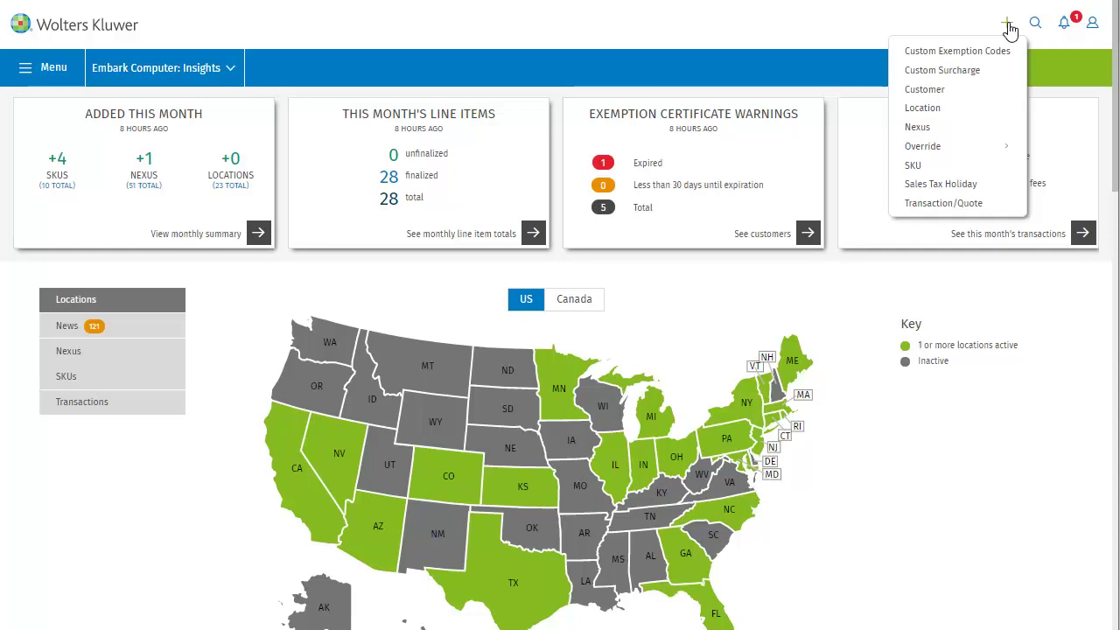
Step: Choose SKU to bring up the blank Add a SKU / Product Mapping form
click(912, 165)
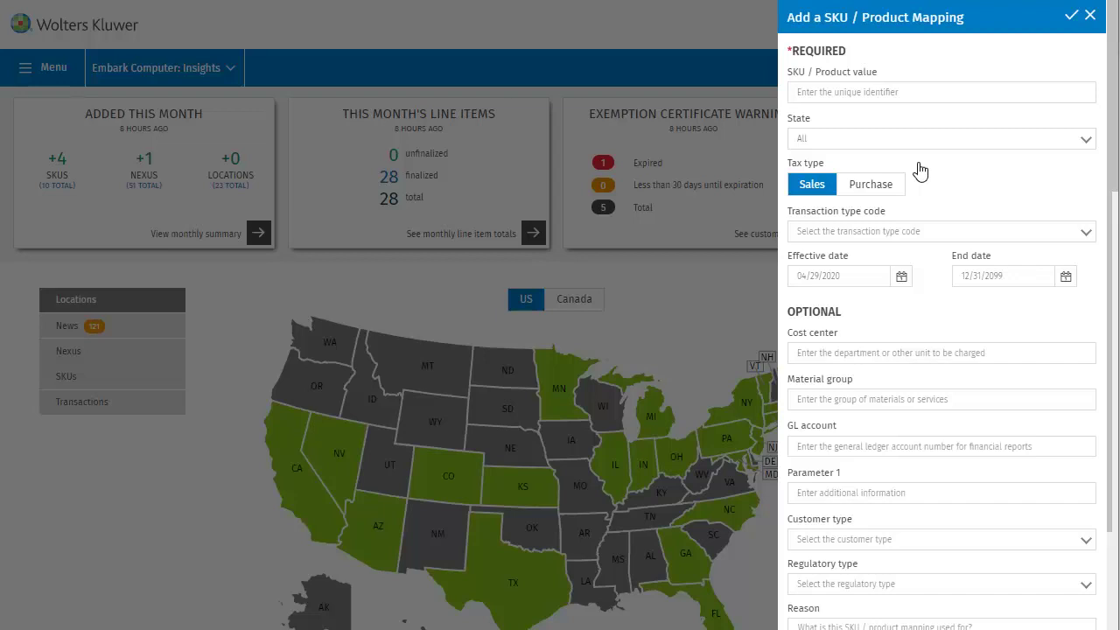
Step: Close the SKU form, preview the Add a Location form unsaved, then open the Invoice # transaction search
click(1089, 15)
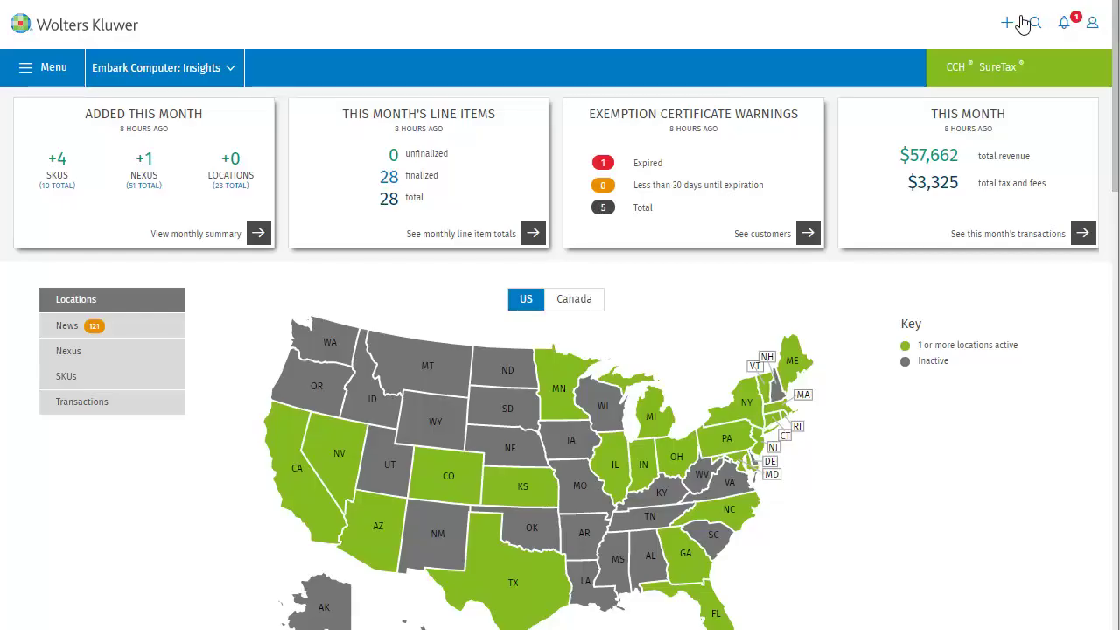
click(1007, 24)
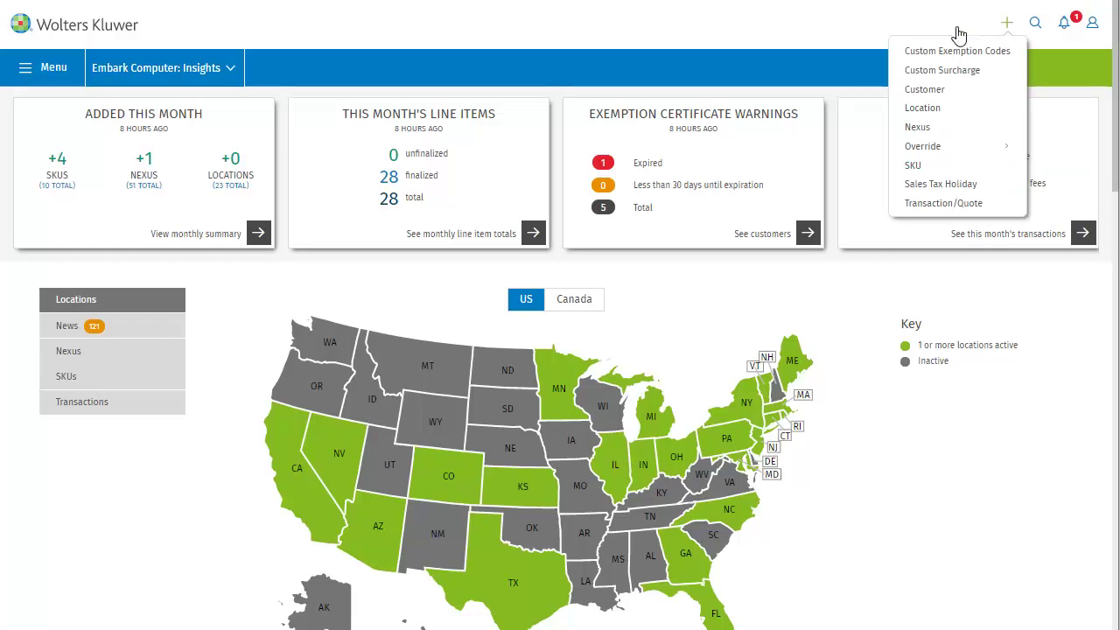
click(922, 108)
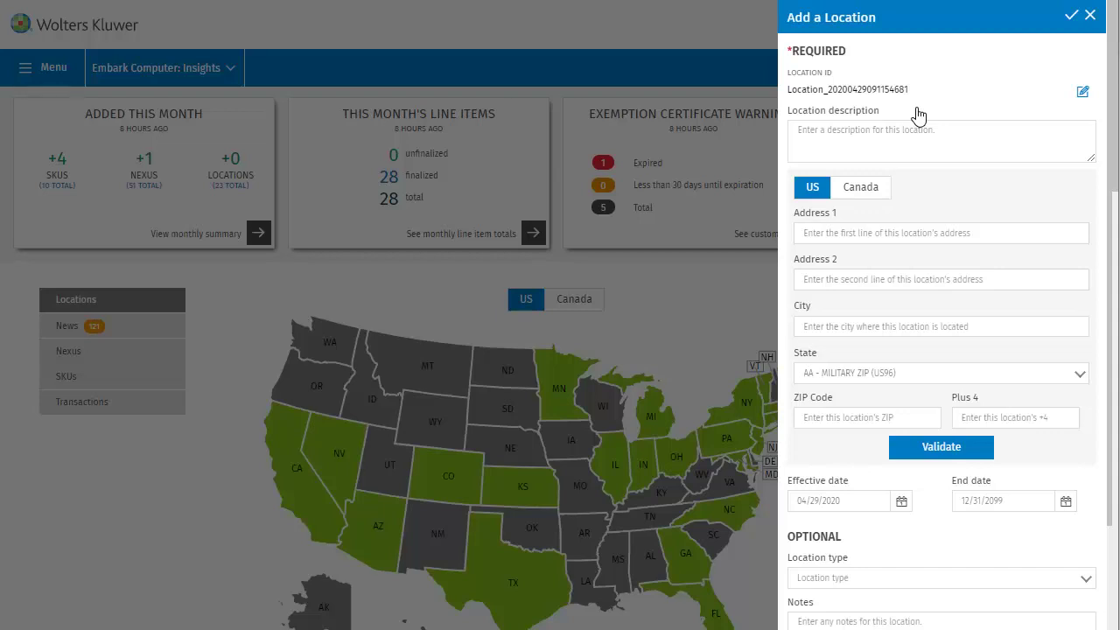
click(1090, 15)
click(1036, 22)
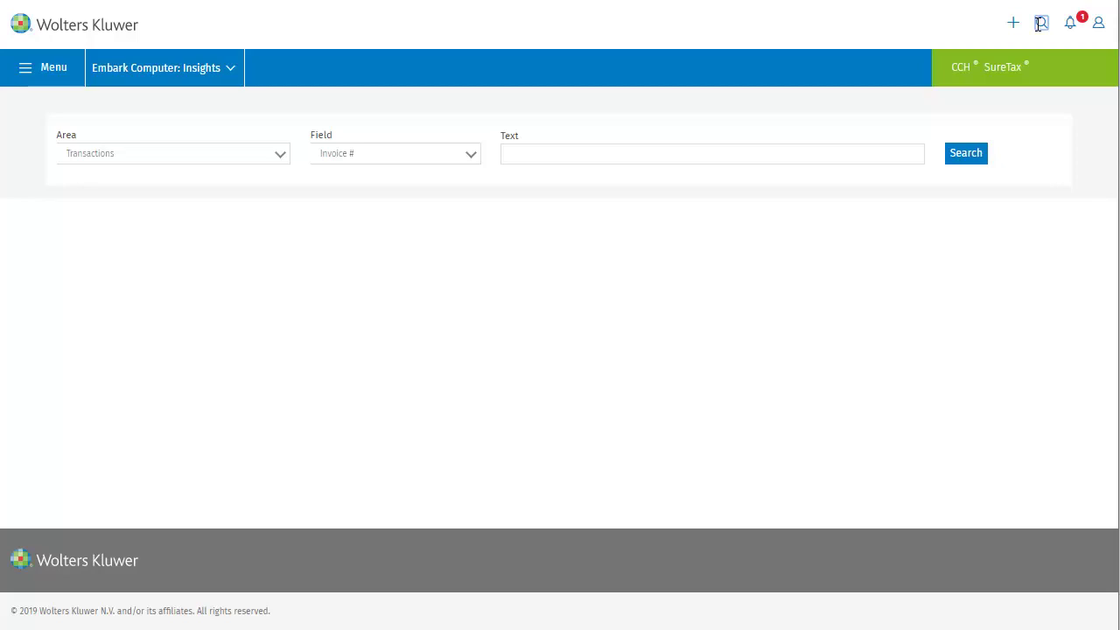
Step: Search transactions for invoice 032220, then view the SKU-import-complete notification
click(661, 153)
text(032220)
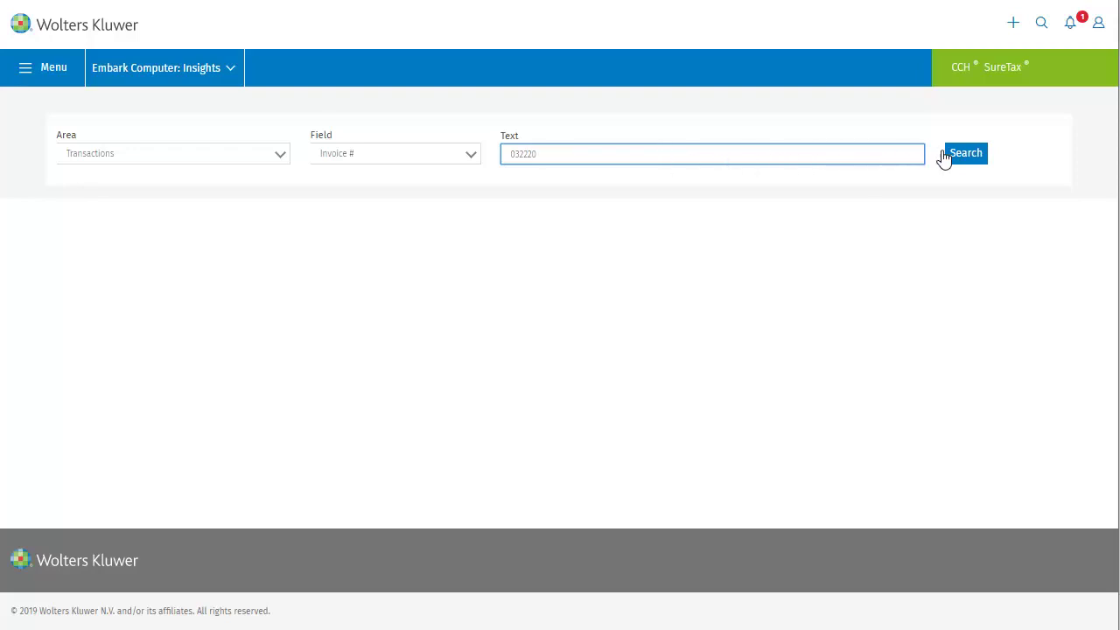
click(974, 155)
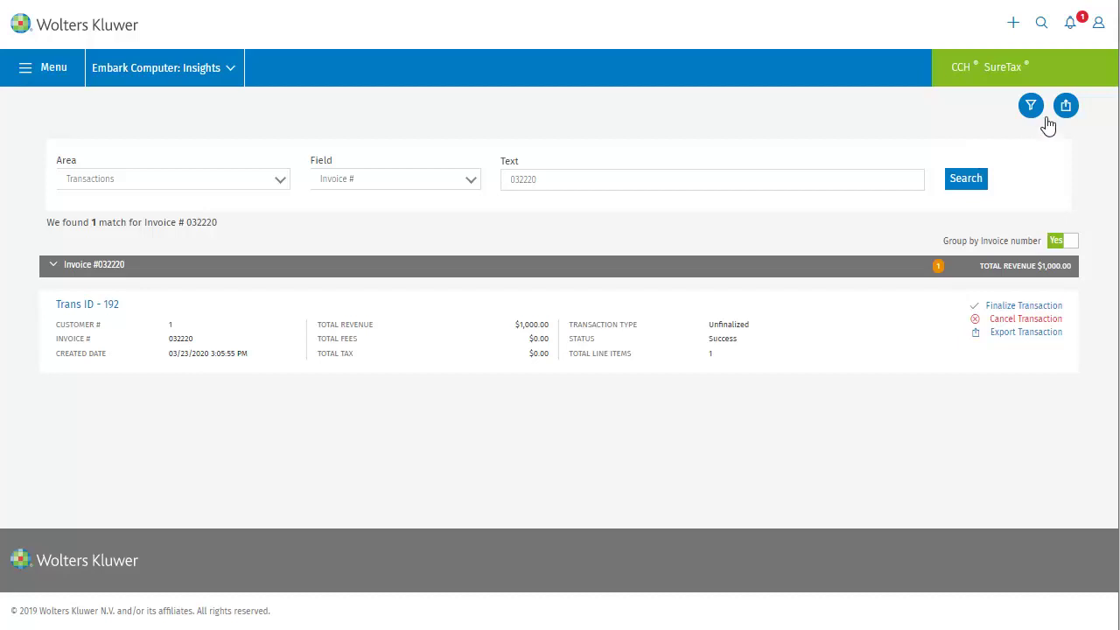
click(1070, 24)
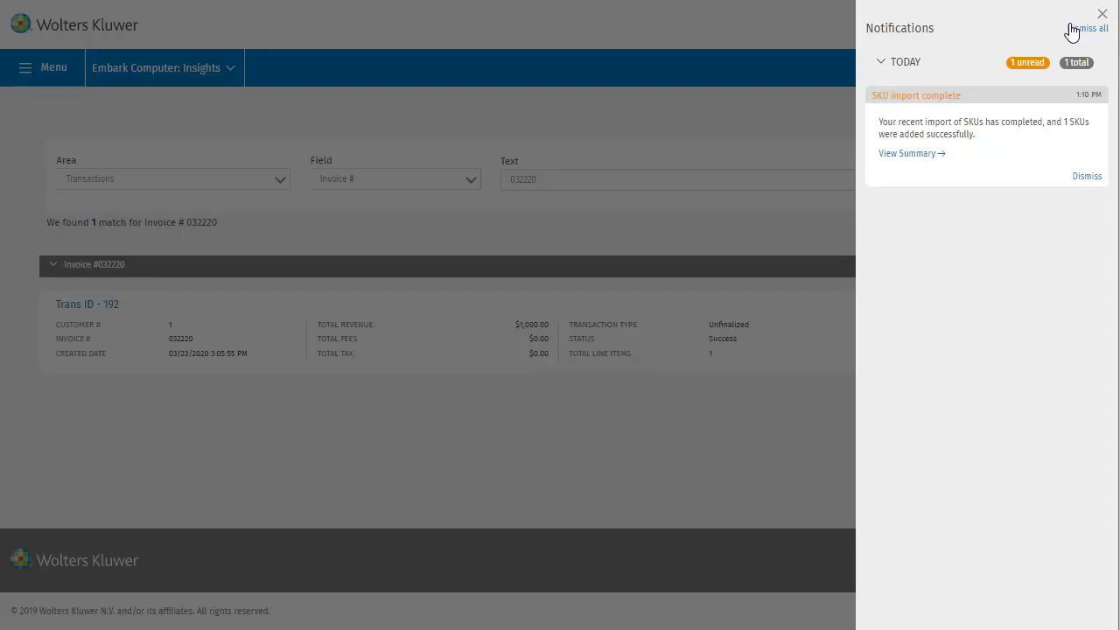
Step: Close the notifications panel and show the account menu with profile, settings, guides and support
click(1103, 14)
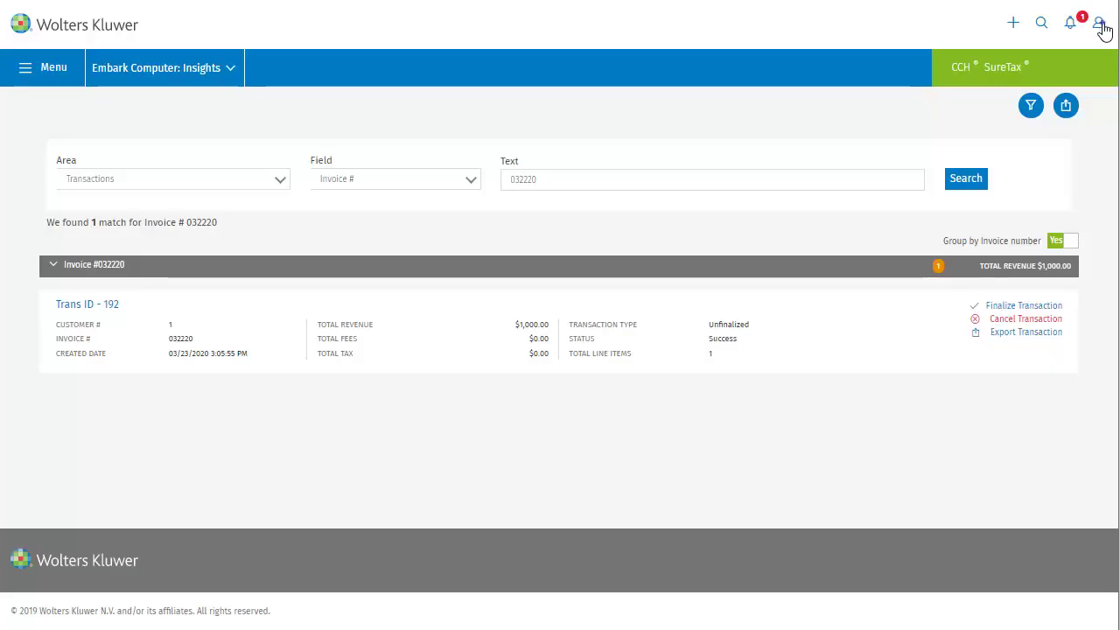
click(1102, 28)
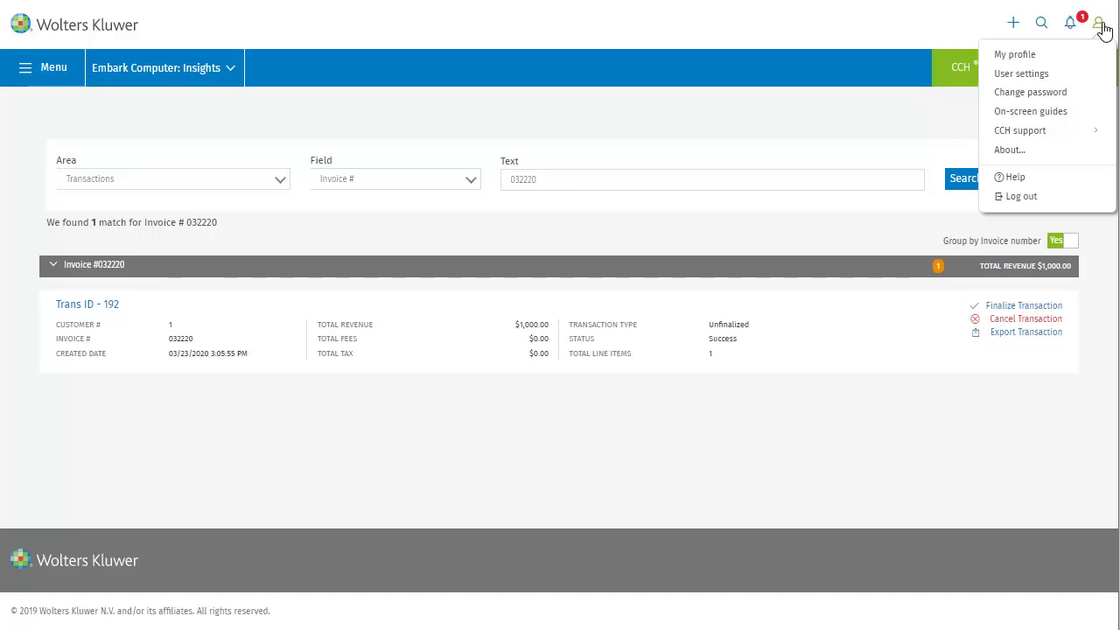
Step: Start and dismiss the on-screen guided tour, then choose CCH support > Submit a ticket
click(1042, 112)
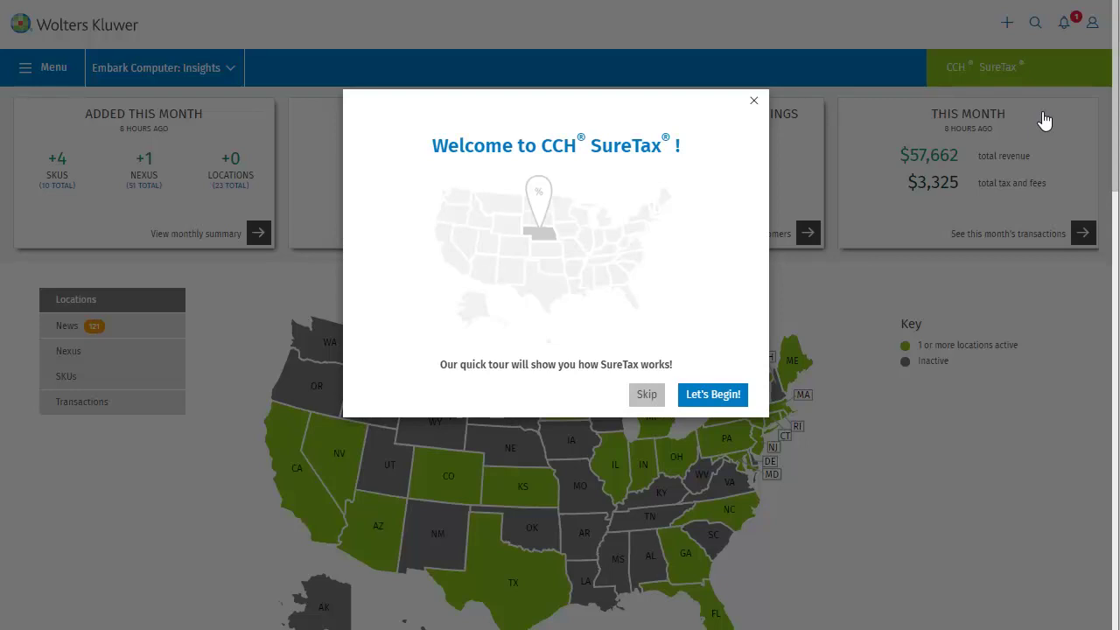
click(752, 101)
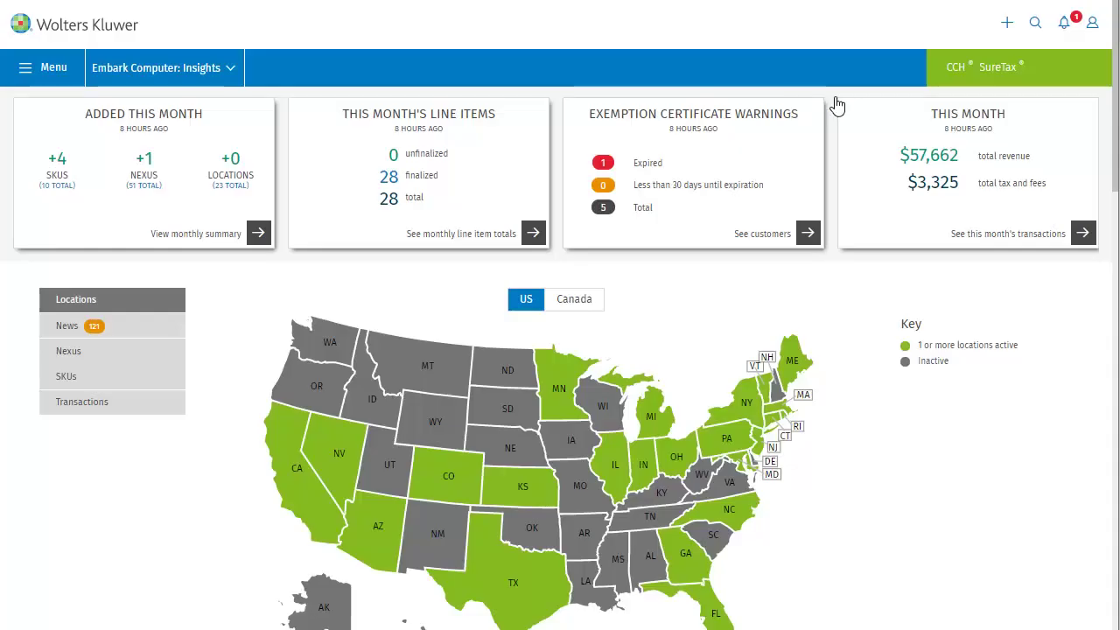
click(1094, 26)
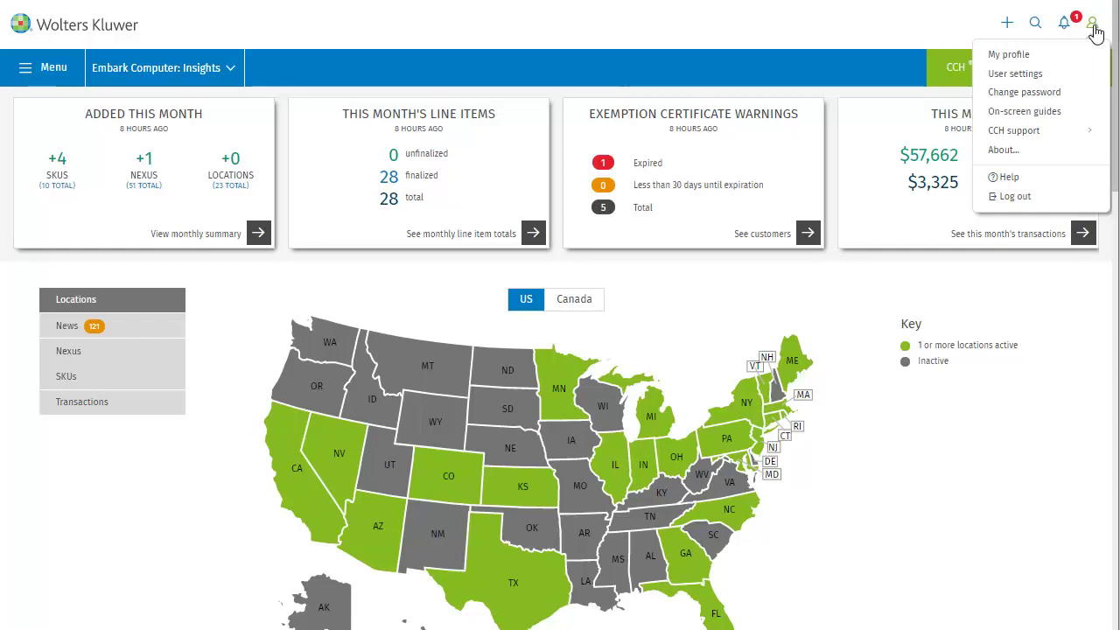
mouse_move(1008, 140)
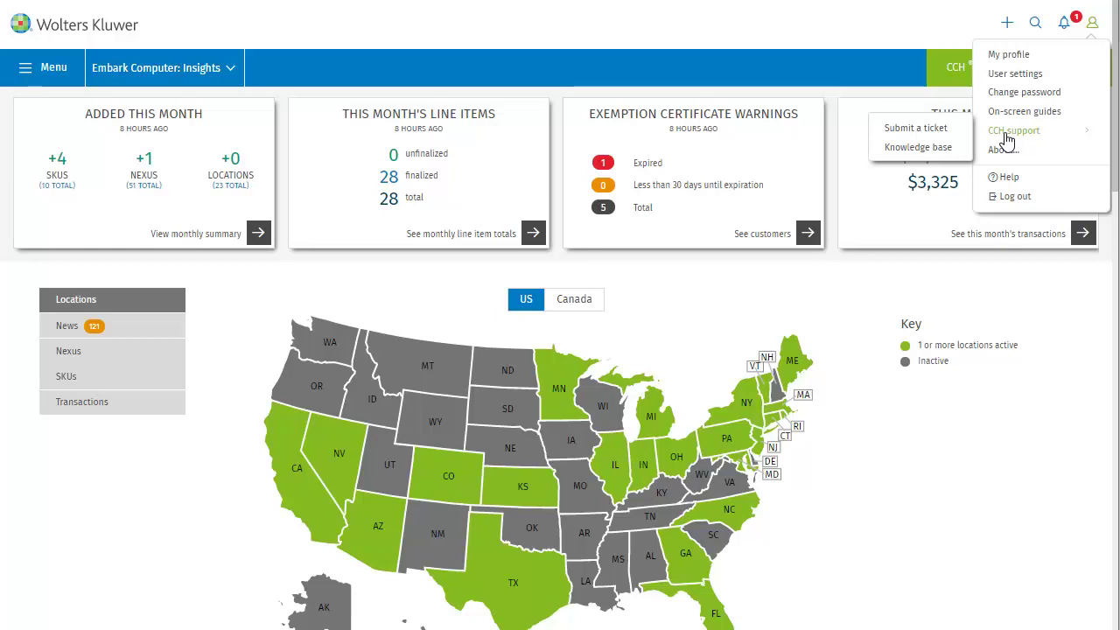
click(916, 129)
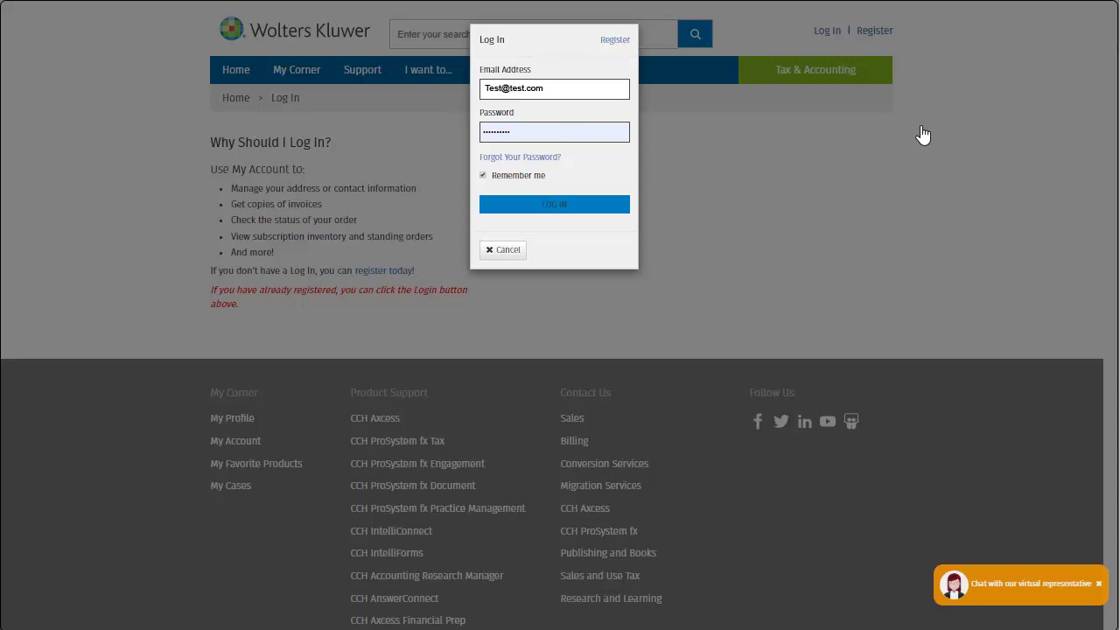
Step: Log in to the Wolters Kluwer support site and list the issue types for a new case
click(597, 208)
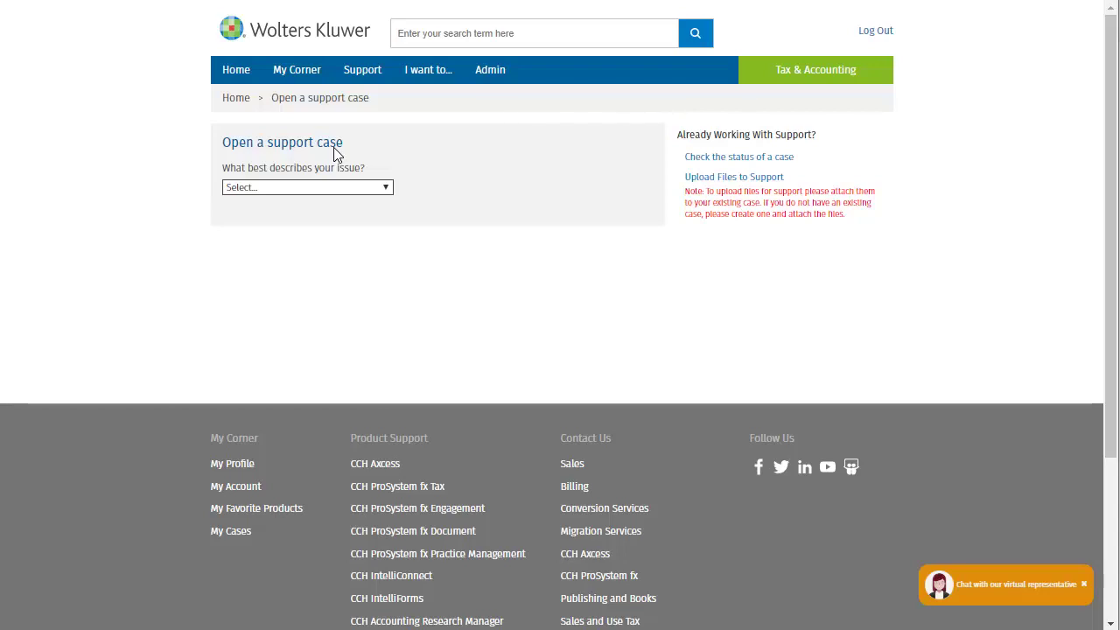
click(385, 187)
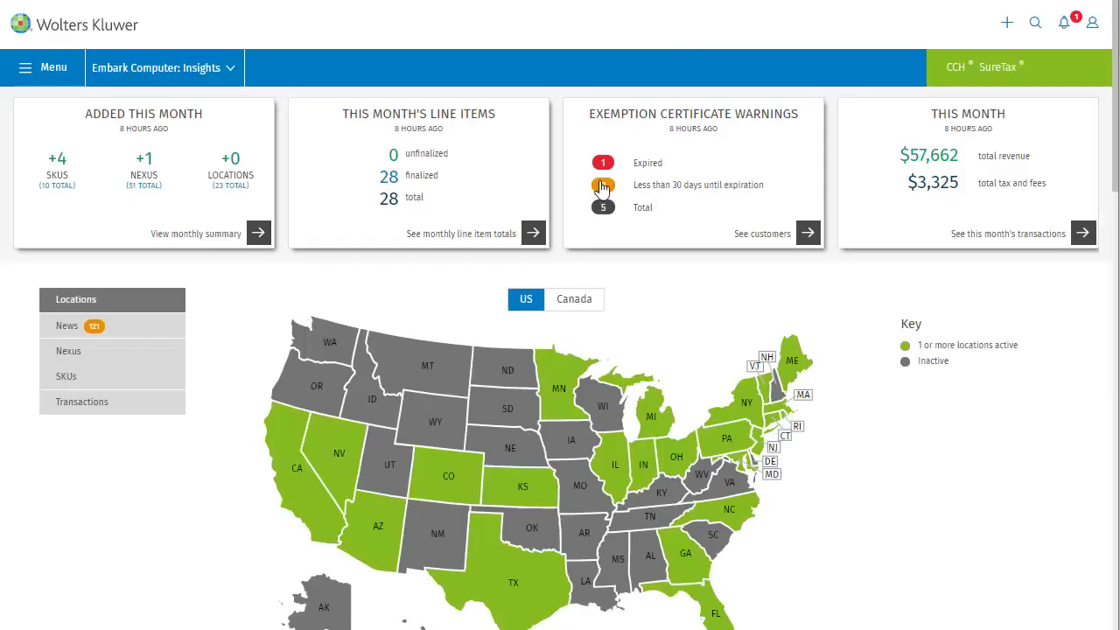
click(1092, 24)
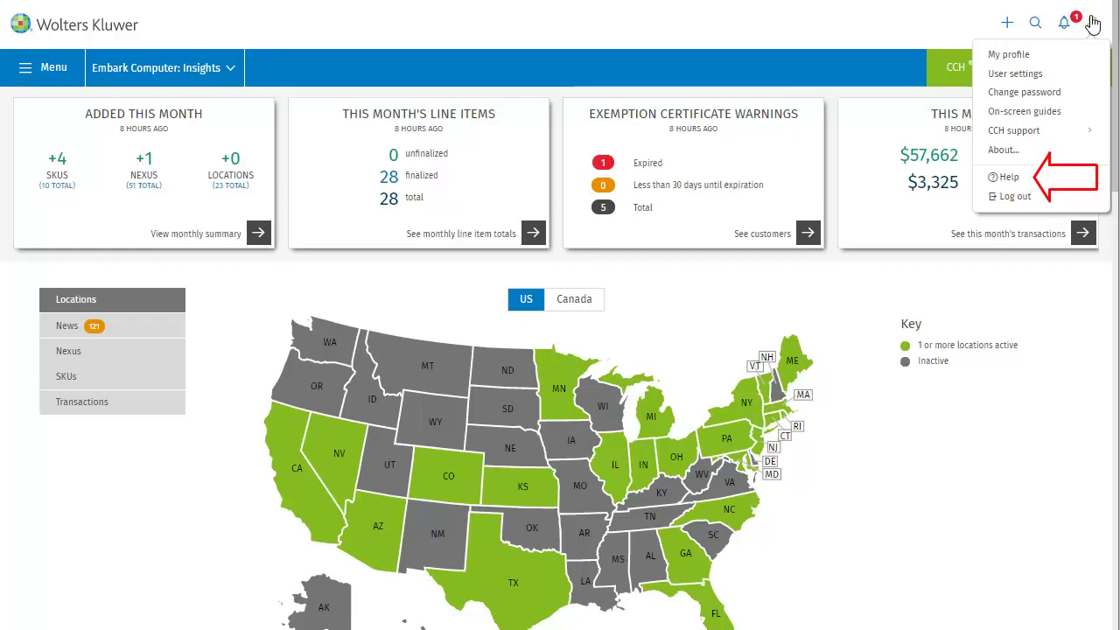
click(1092, 24)
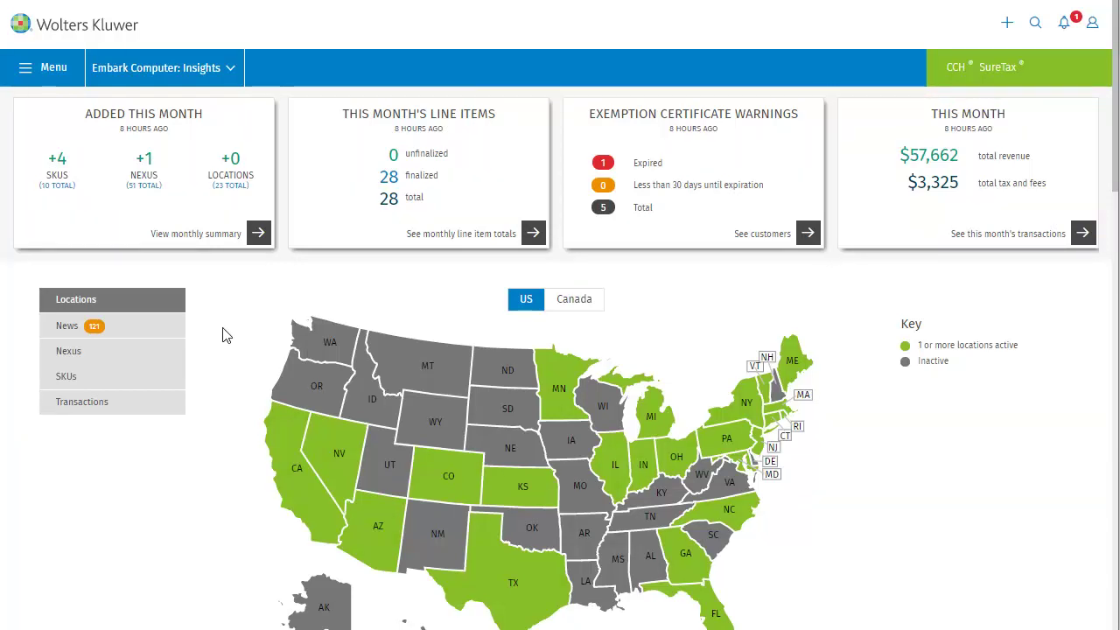
Step: Toggle the map to Canada and back to US, then open the Jump to state list
scroll(223, 335, down, 2)
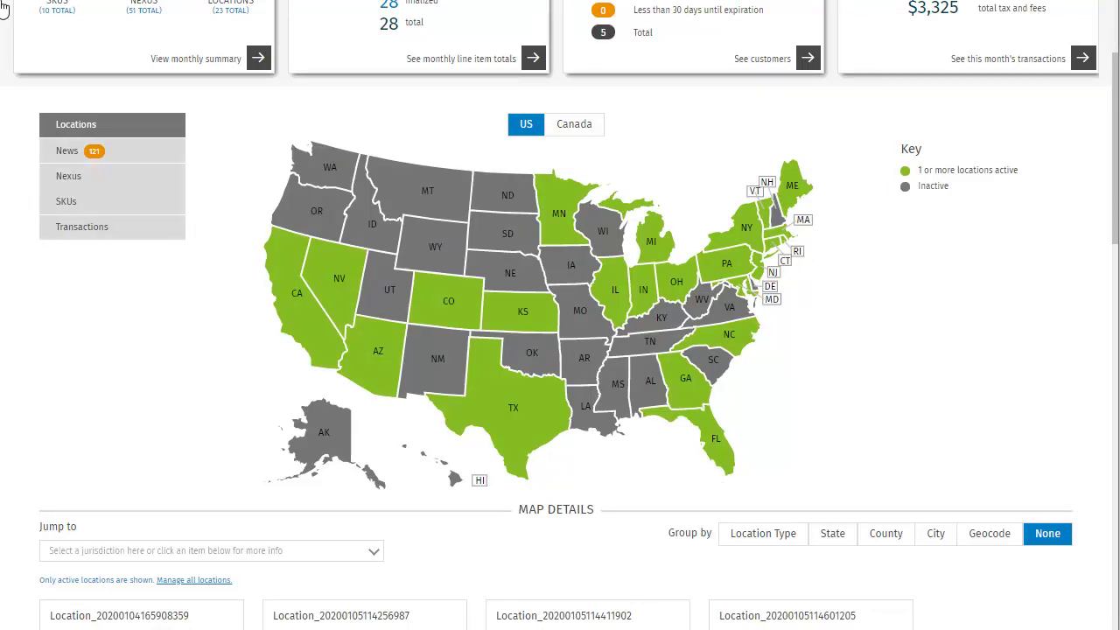
click(581, 124)
click(521, 129)
scroll(932, 278, down, 4)
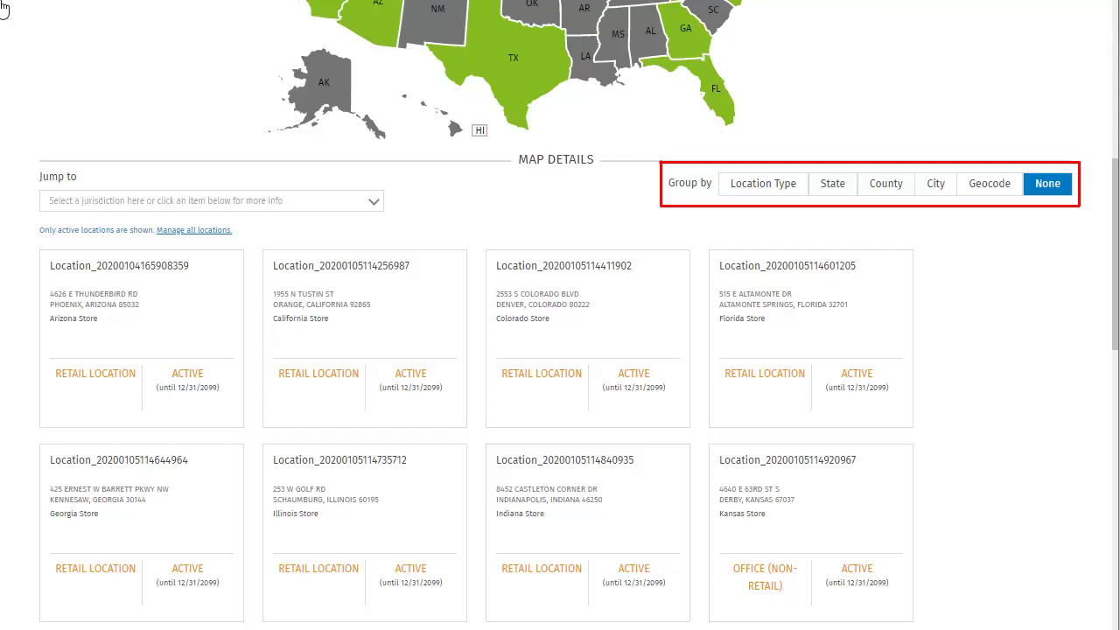
click(373, 206)
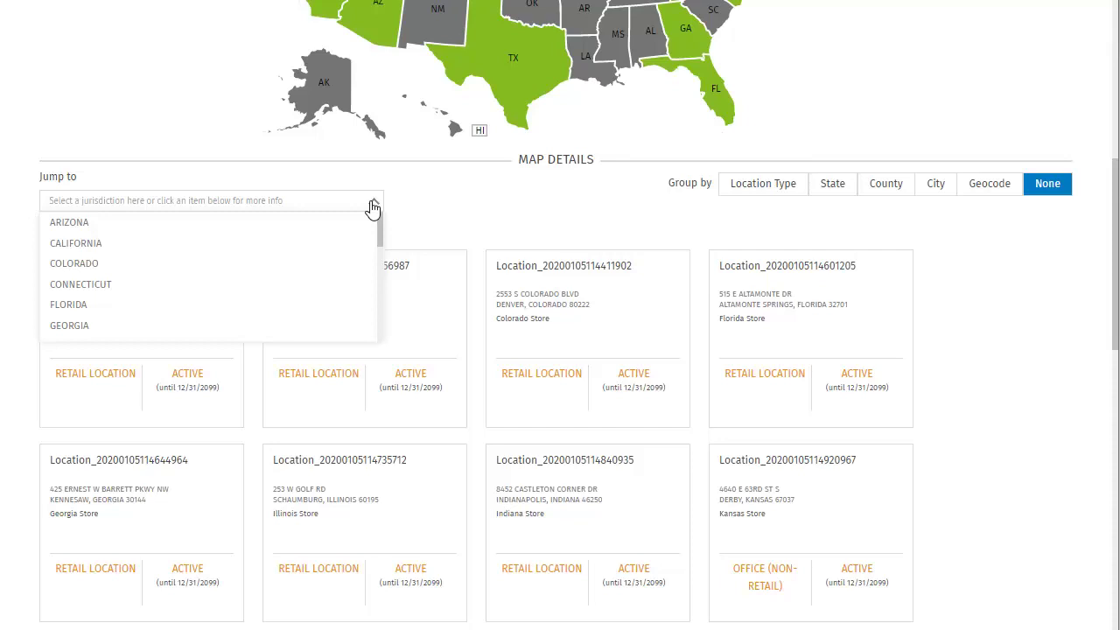
Step: Jump the map details to CALIFORNIA, showing its single retail store in Orange
click(106, 245)
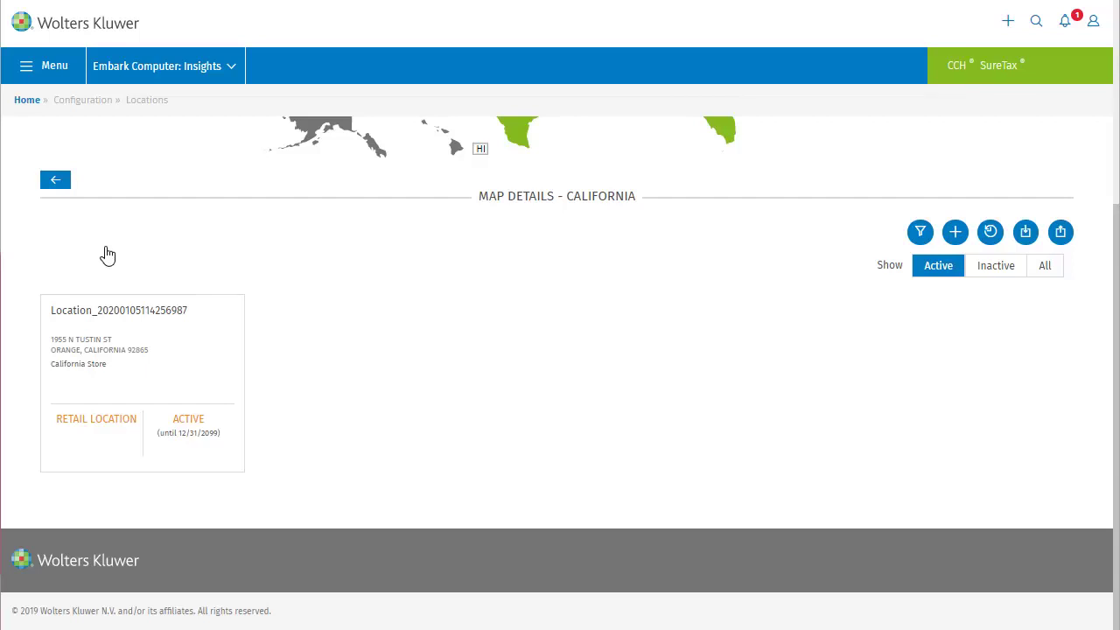
click(78, 437)
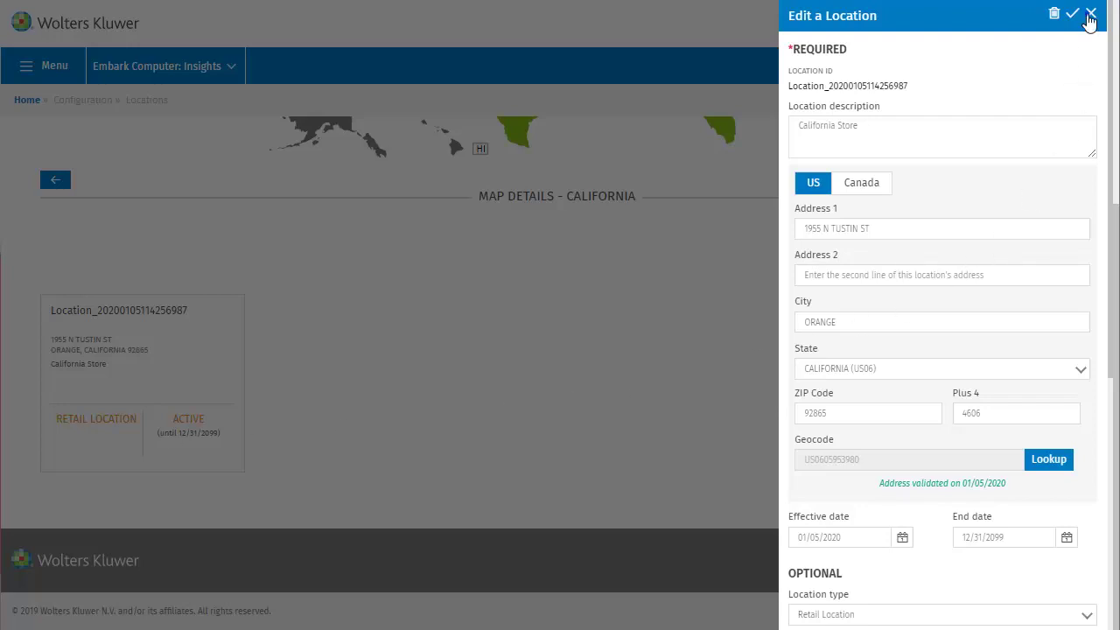
click(1091, 14)
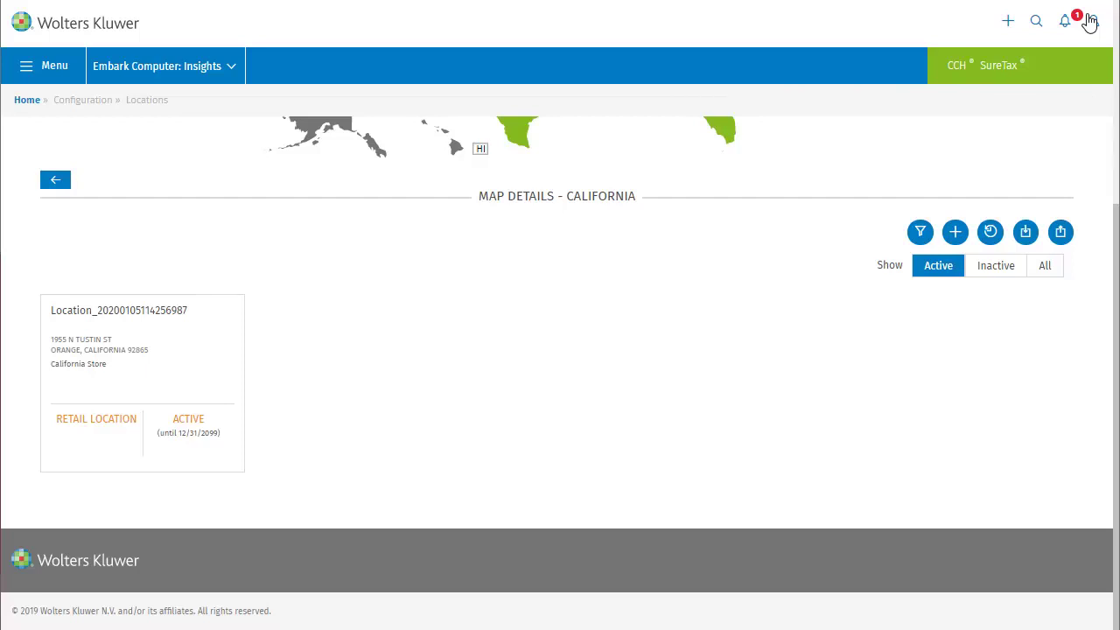
Step: Return to all locations and switch the map to News, reviewing unread article counts per jurisdiction
click(55, 181)
scroll(69, 215, up, 4)
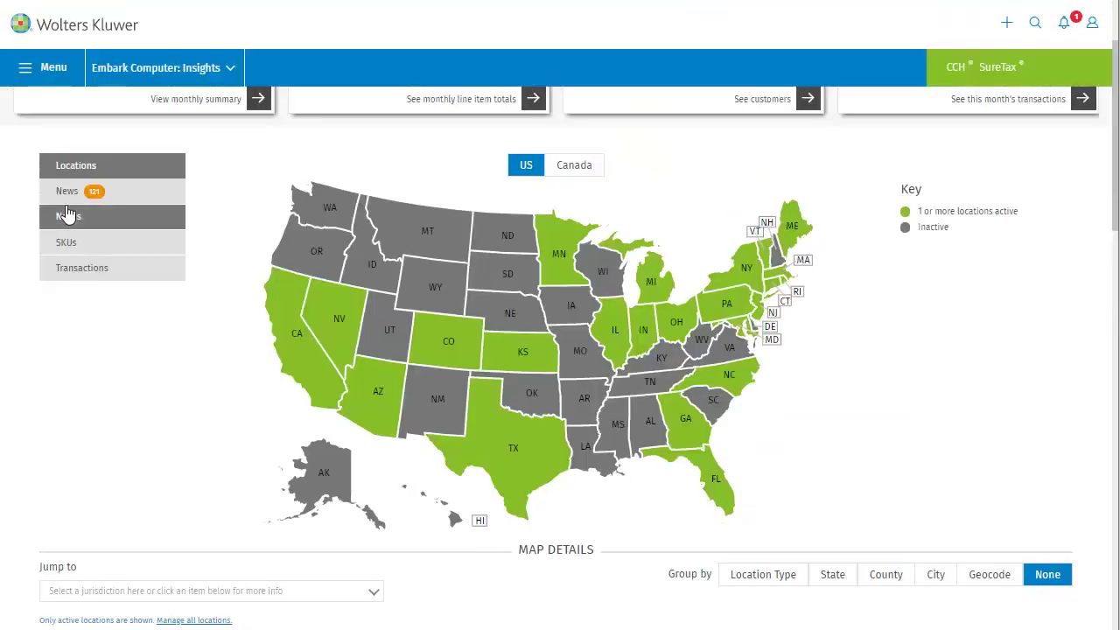
click(104, 195)
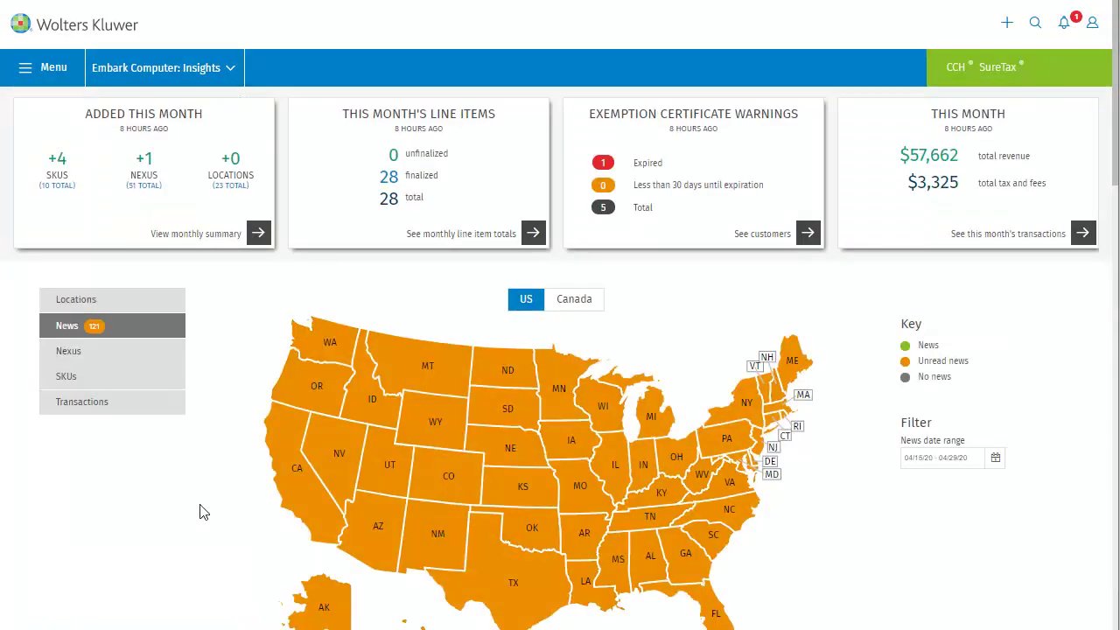
scroll(194, 503, down, 2)
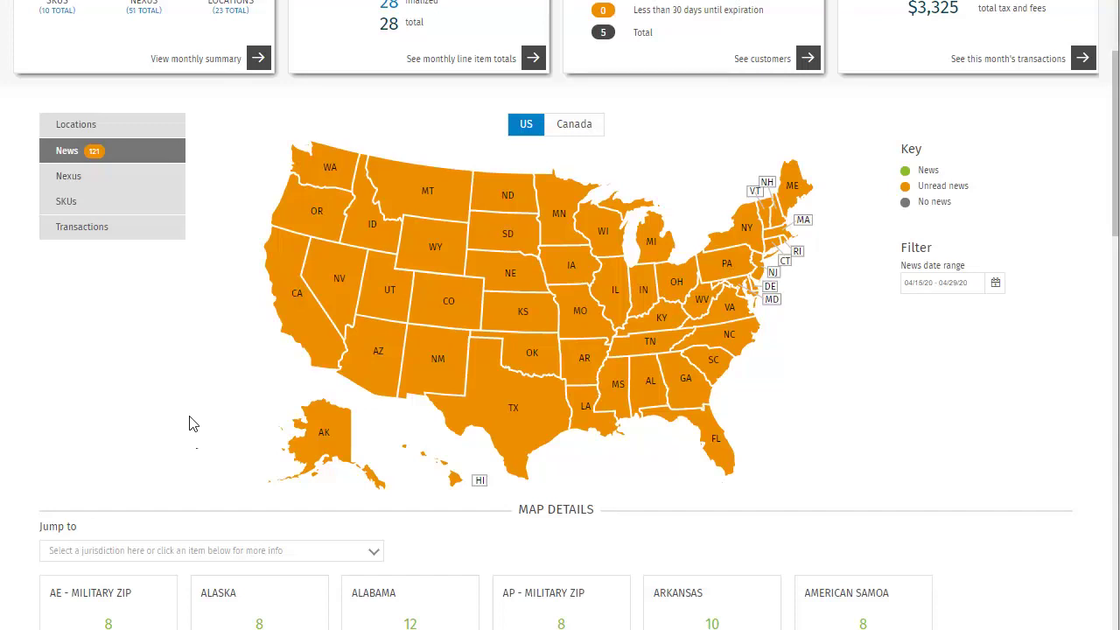
scroll(190, 424, down, 3)
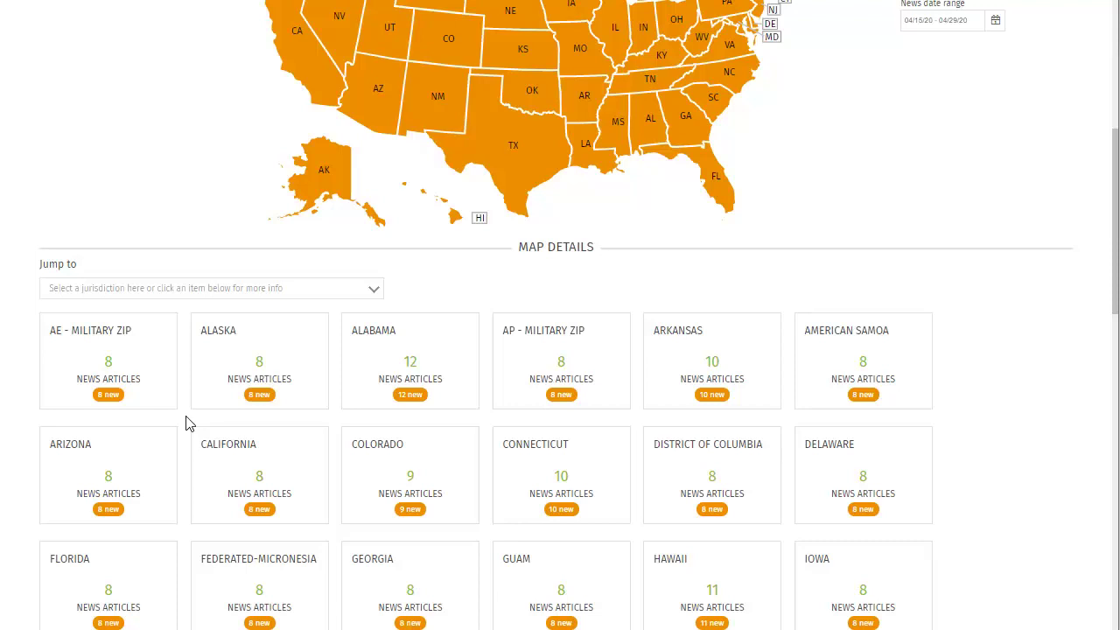
scroll(186, 423, up, 4)
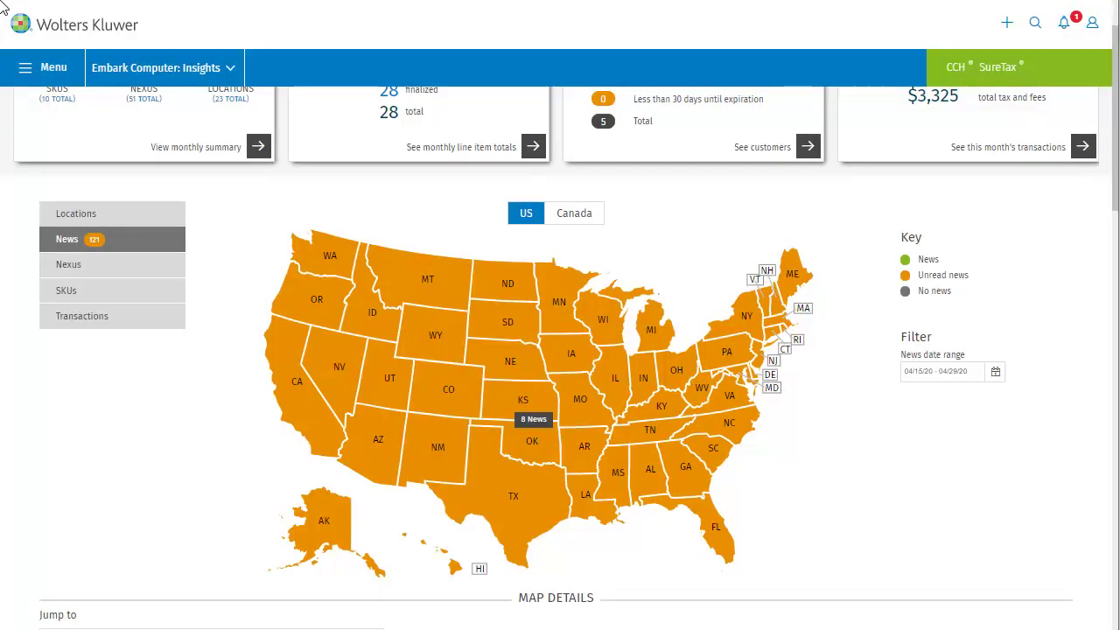
Step: Open Kansas's news details listing April 18–28, 2020 articles, including State Tax Review issues
click(502, 399)
scroll(502, 399, down, 4)
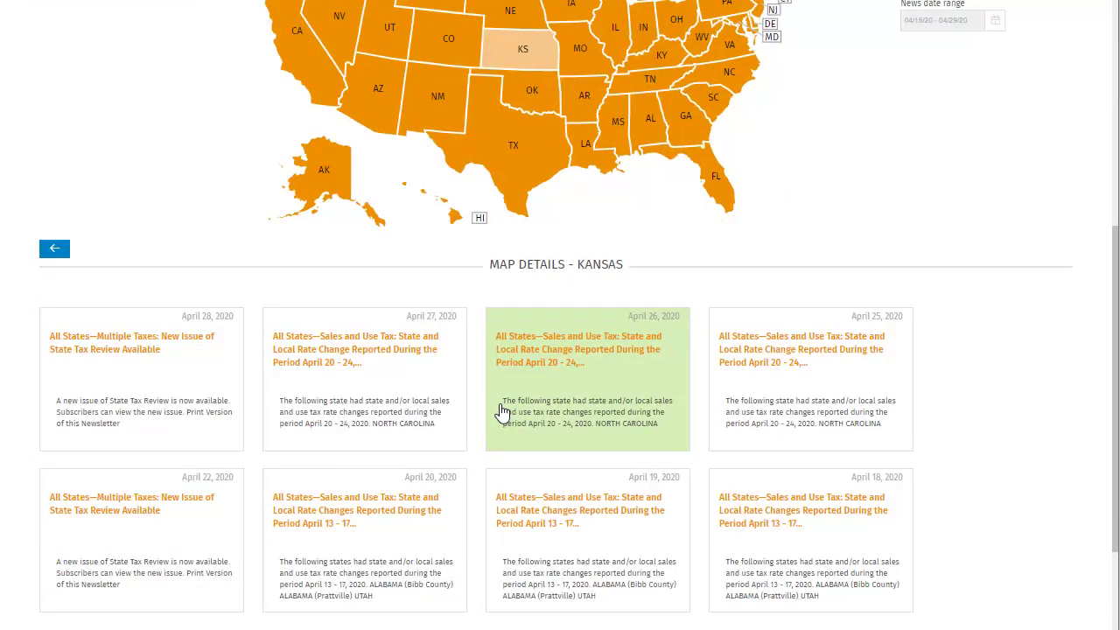
scroll(503, 411, up, 3)
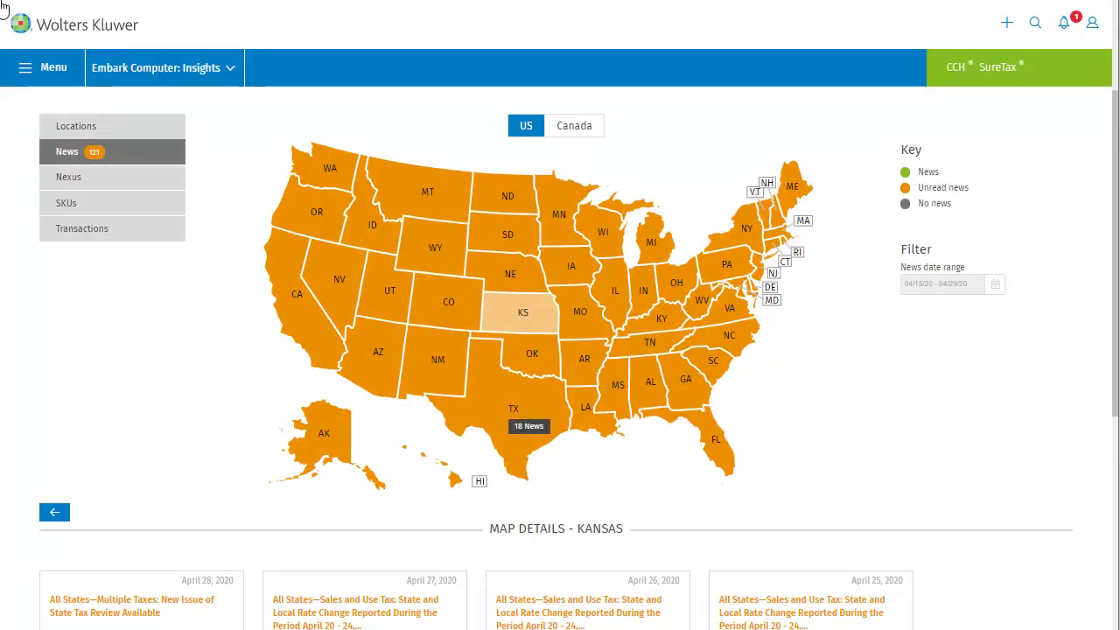
Step: Switch the map to the Nexus view and open Texas's details showing the All Authorities entry
click(109, 179)
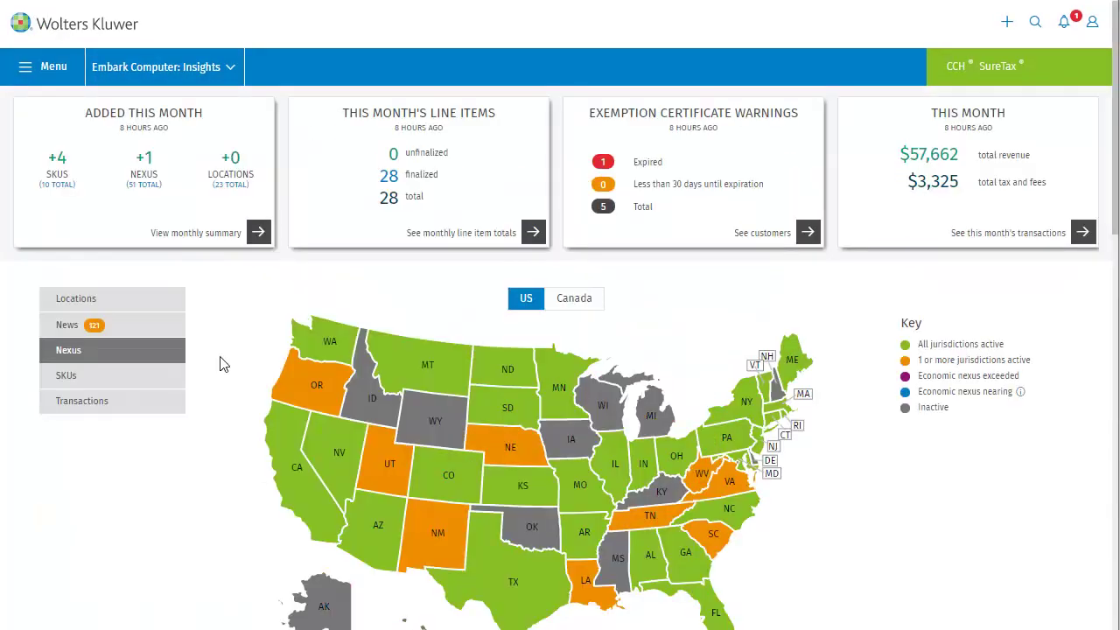
scroll(223, 364, down, 3)
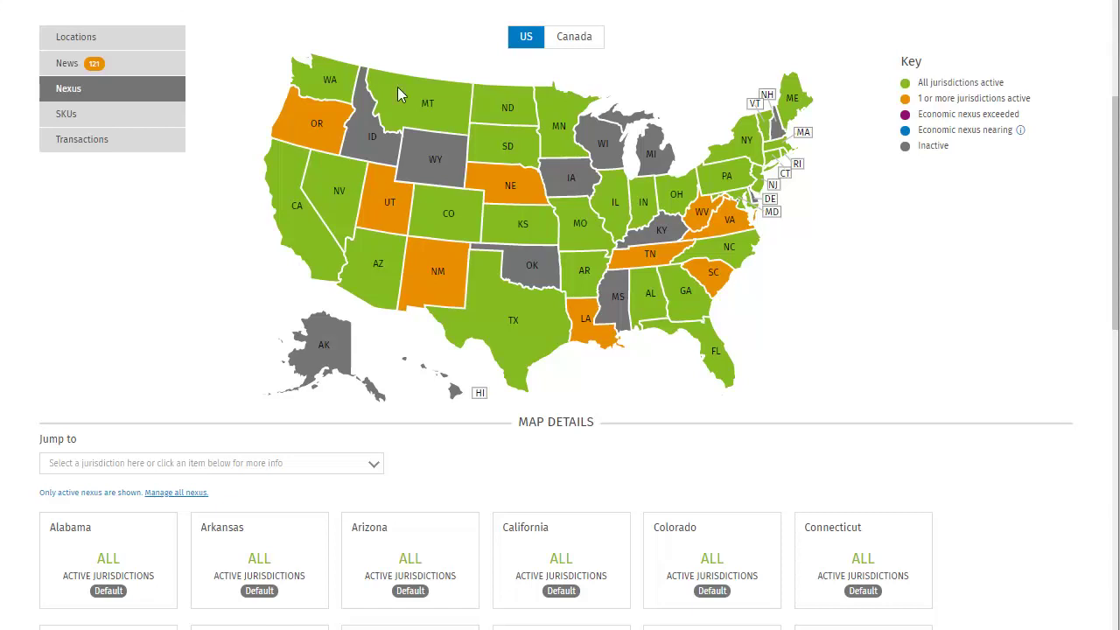
click(508, 307)
scroll(565, 417, up, 2)
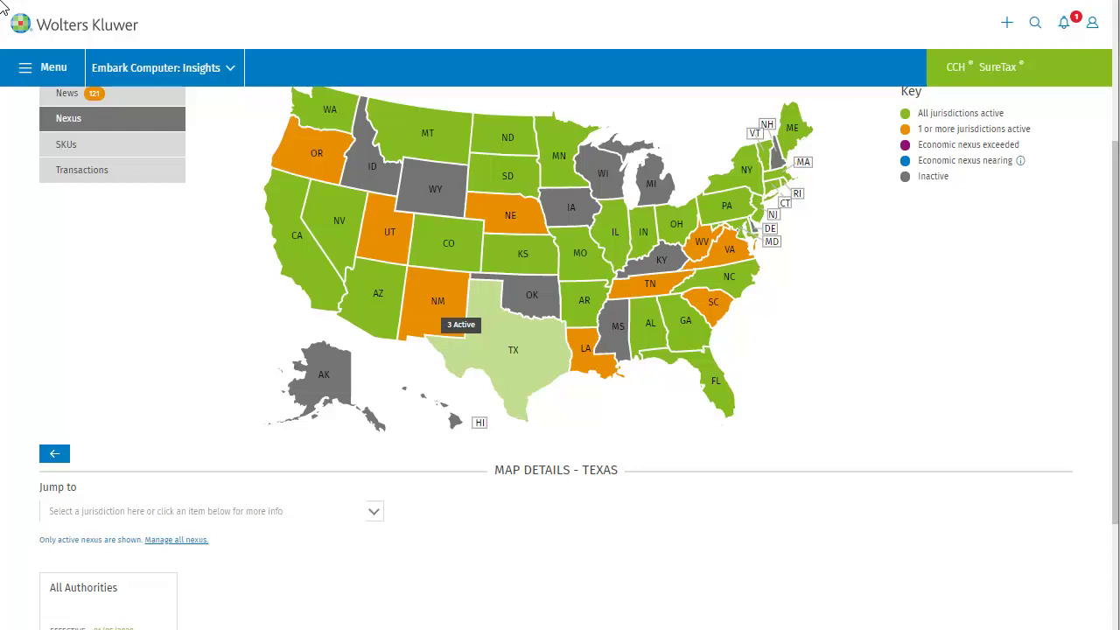
Step: Open New Mexico's nexus details listing FCC, IRS and state nexus effective 01/05/2020
click(428, 305)
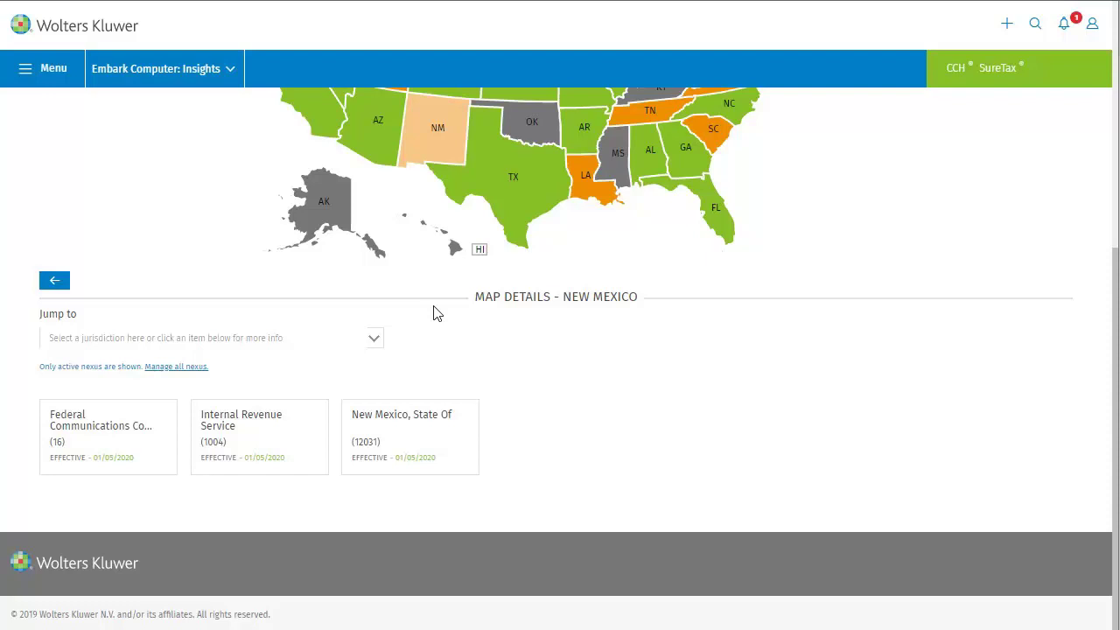
scroll(435, 313, up, 4)
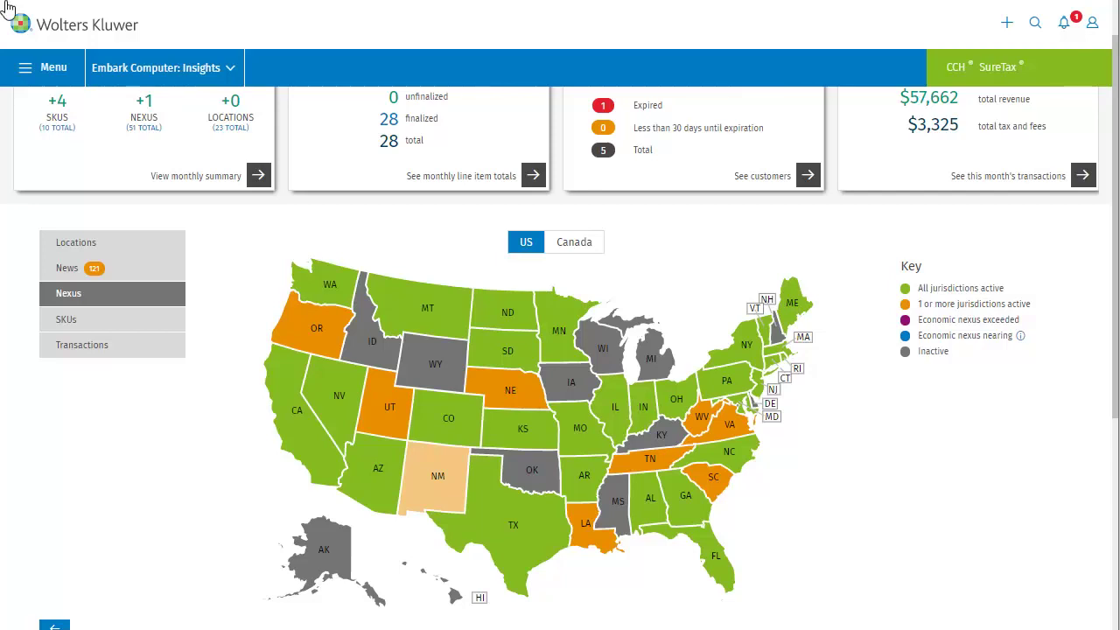
Step: Switch the map to the SKUs view and review the tiles showing 5 active SKUs per jurisdiction
click(64, 319)
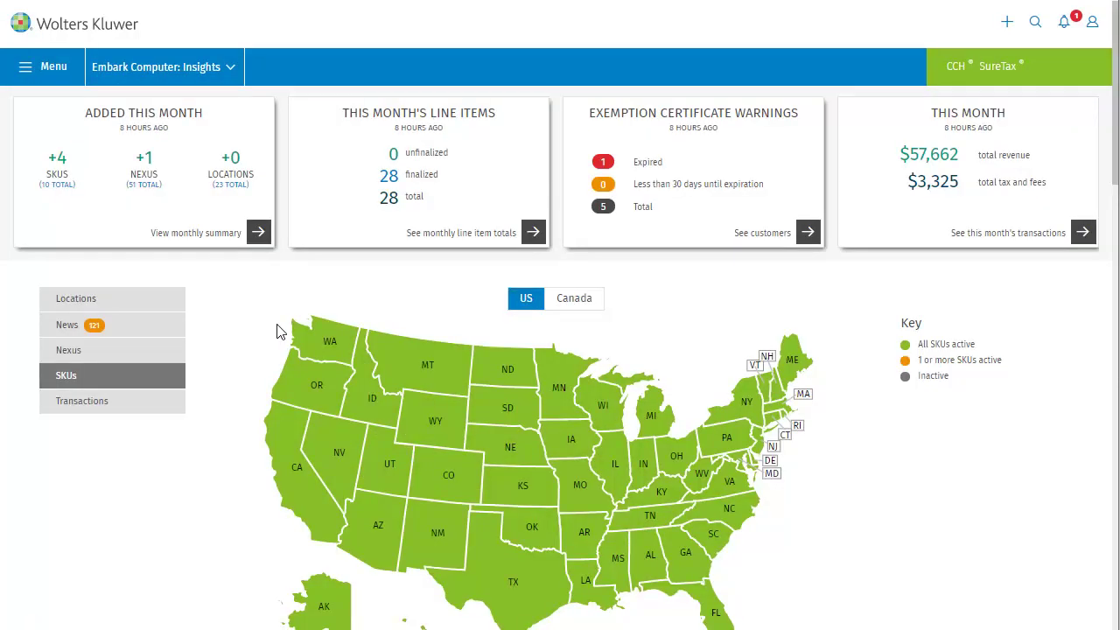
scroll(277, 331, down, 3)
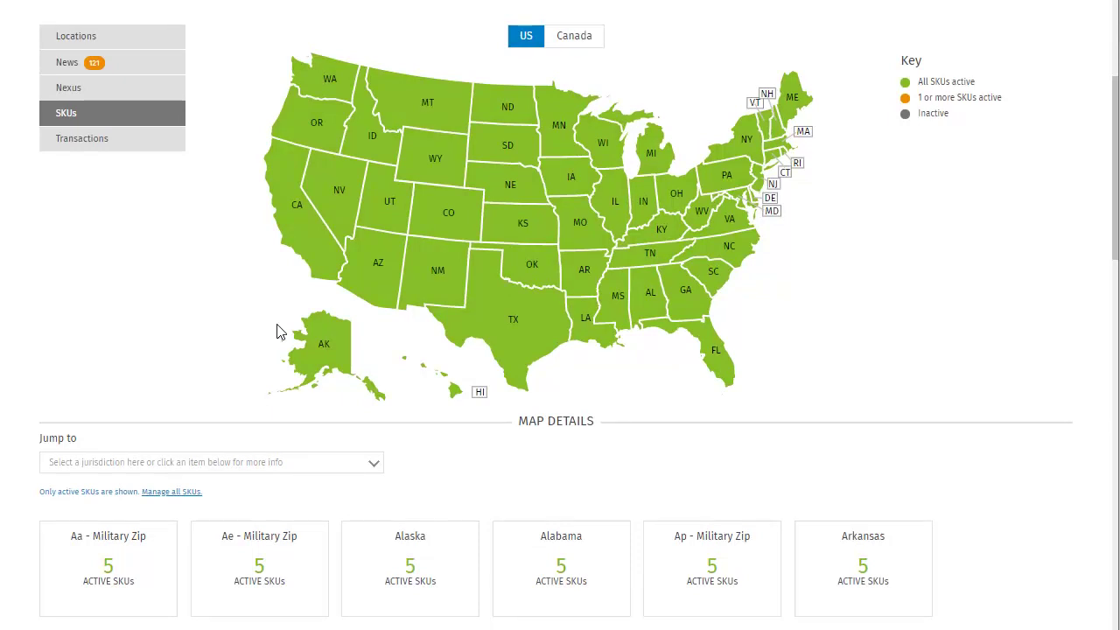
scroll(449, 372, down, 2)
scroll(449, 372, up, 2)
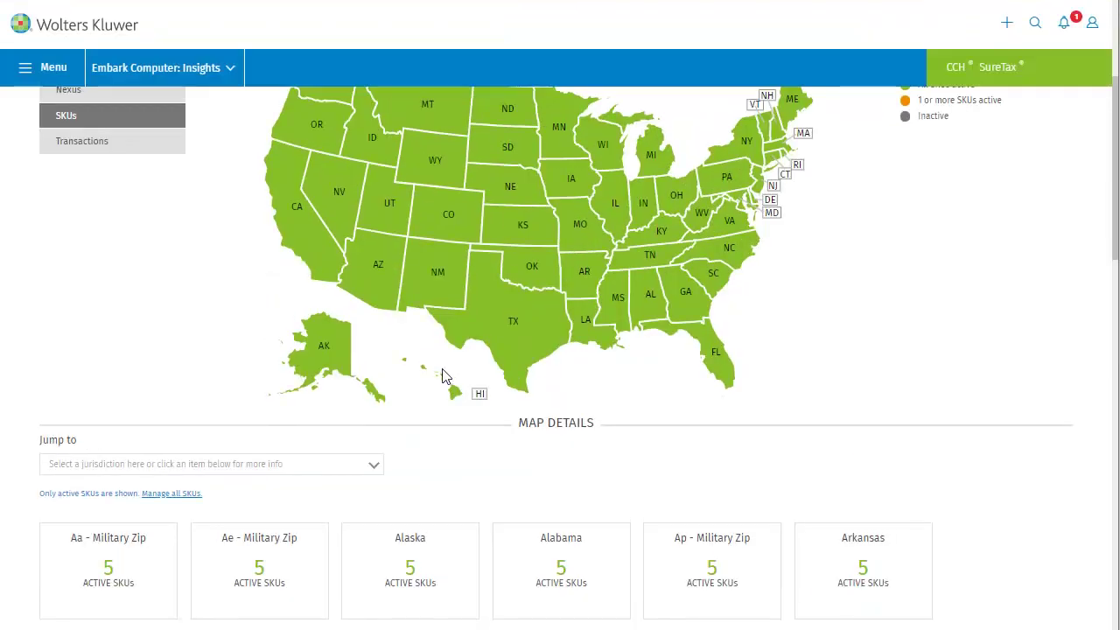
scroll(446, 376, up, 2)
click(81, 315)
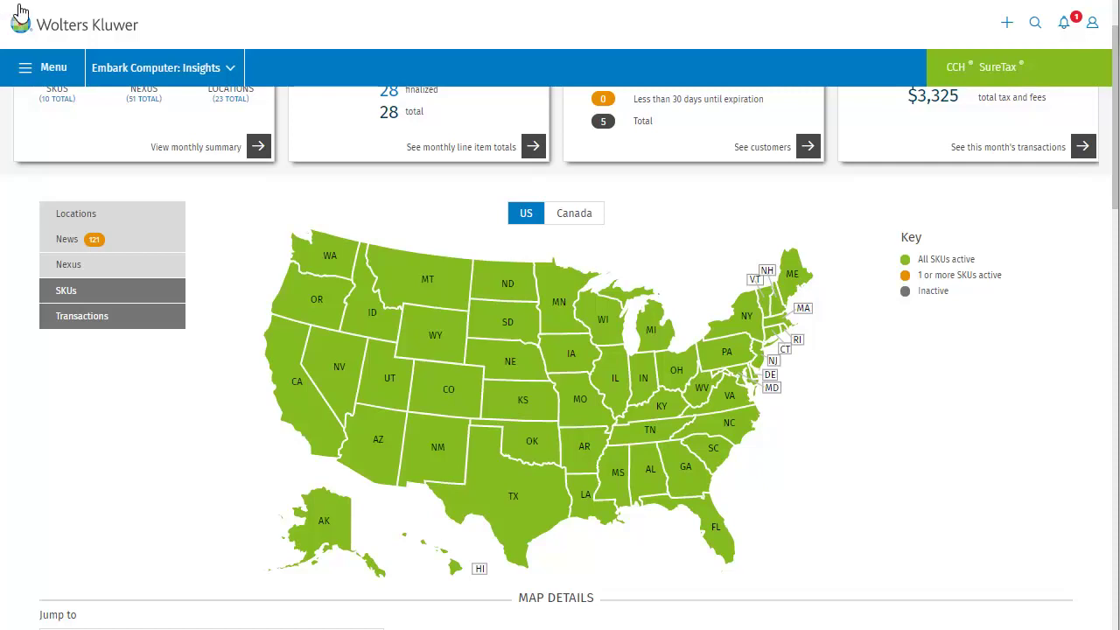
Step: Review the April 2020 revenue cards for Georgia, Missouri and Texas in the Transactions map details
scroll(236, 372, down, 3)
scroll(236, 372, down, 1)
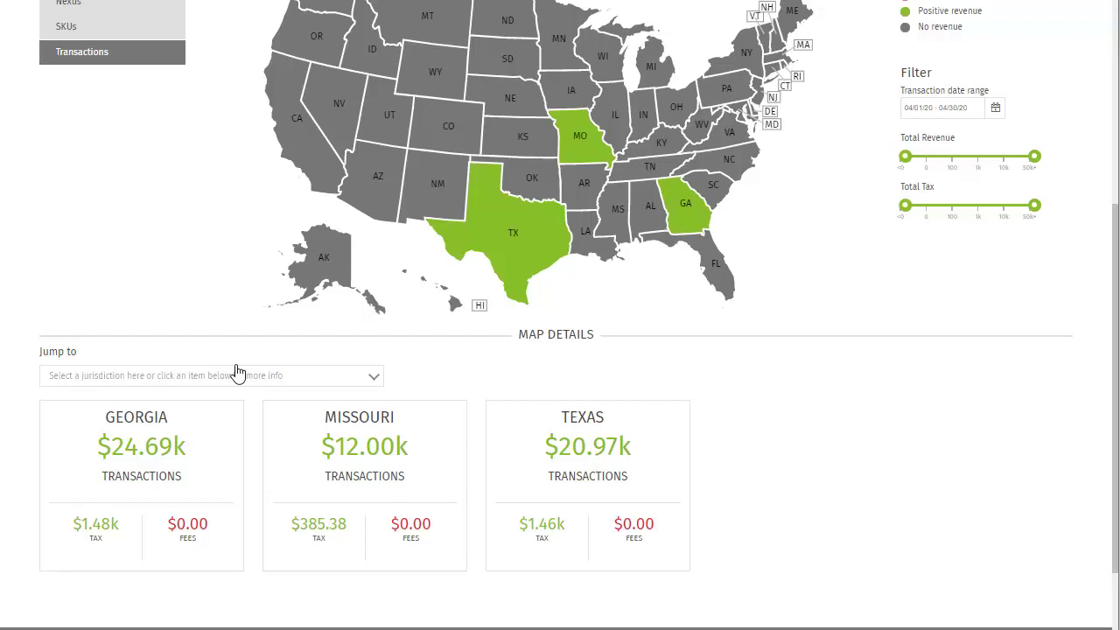
scroll(236, 372, down, 2)
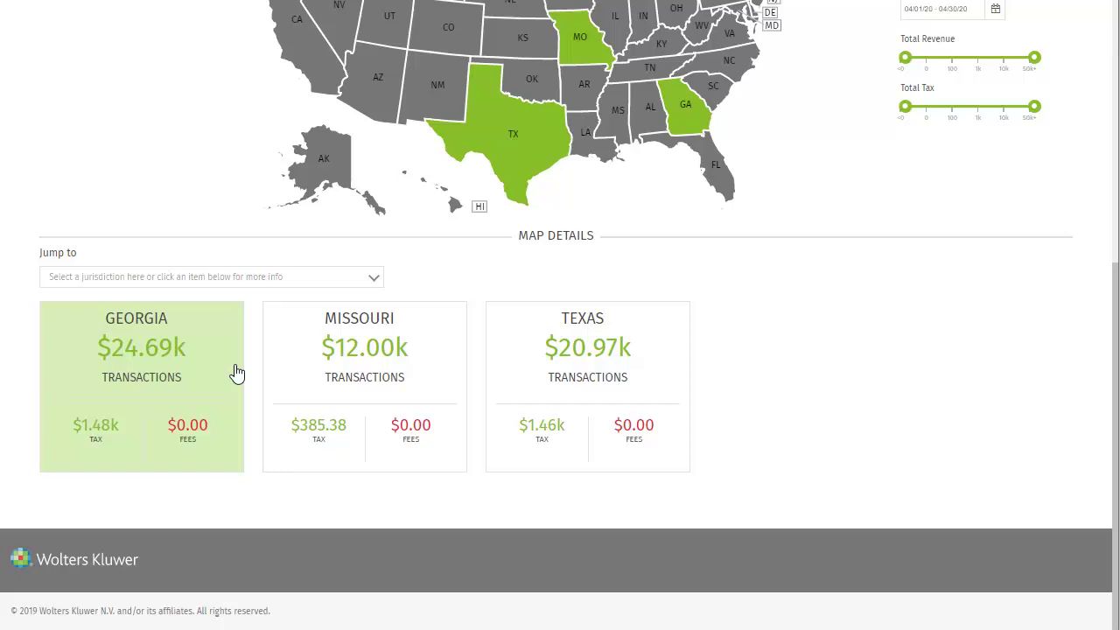
scroll(236, 372, up, 5)
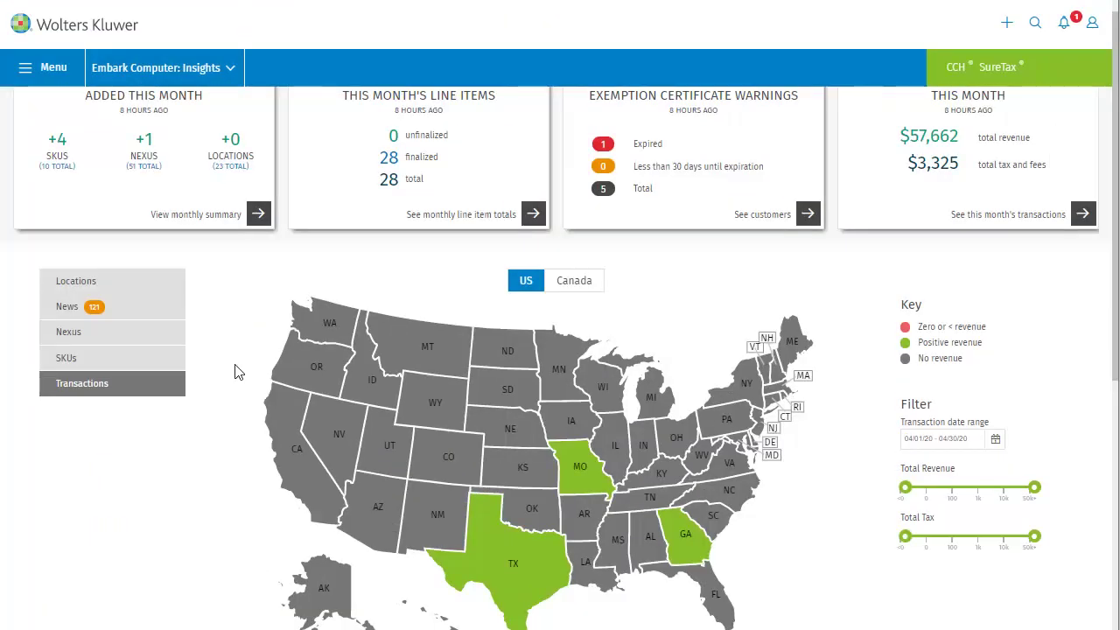